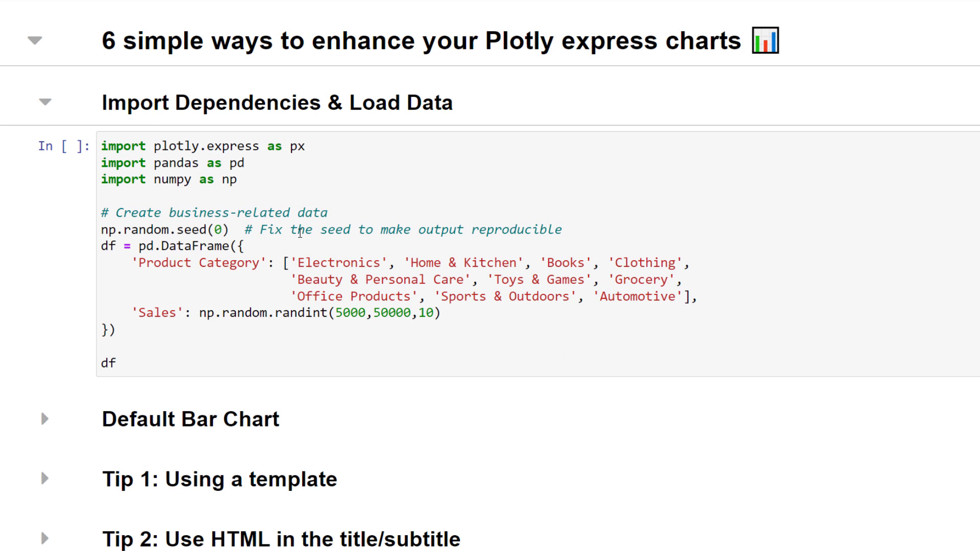
- Run the Import Dependencies cell to load the ten-category product sales table
click(275, 366)
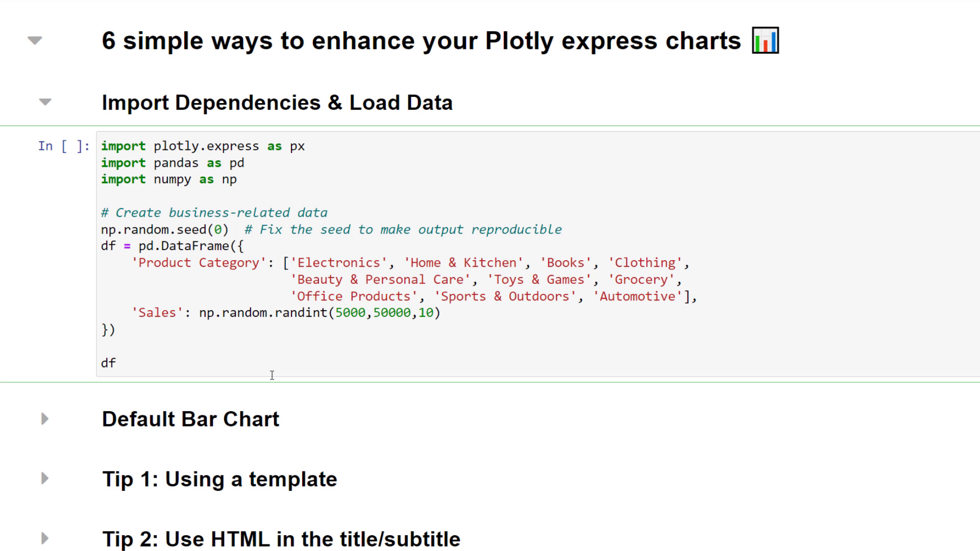
key(ctrl+Return)
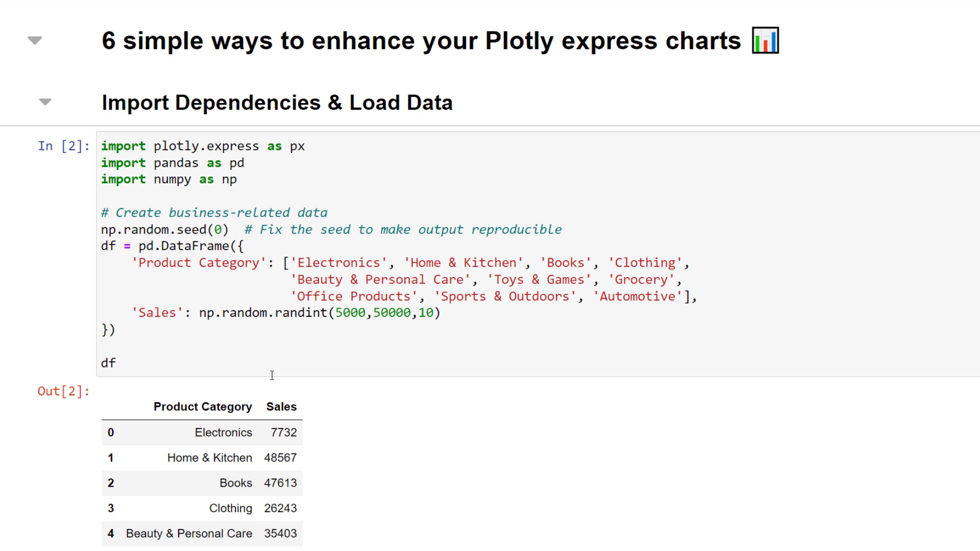
scroll(784, 397, down, 3)
scroll(784, 399, down, 2)
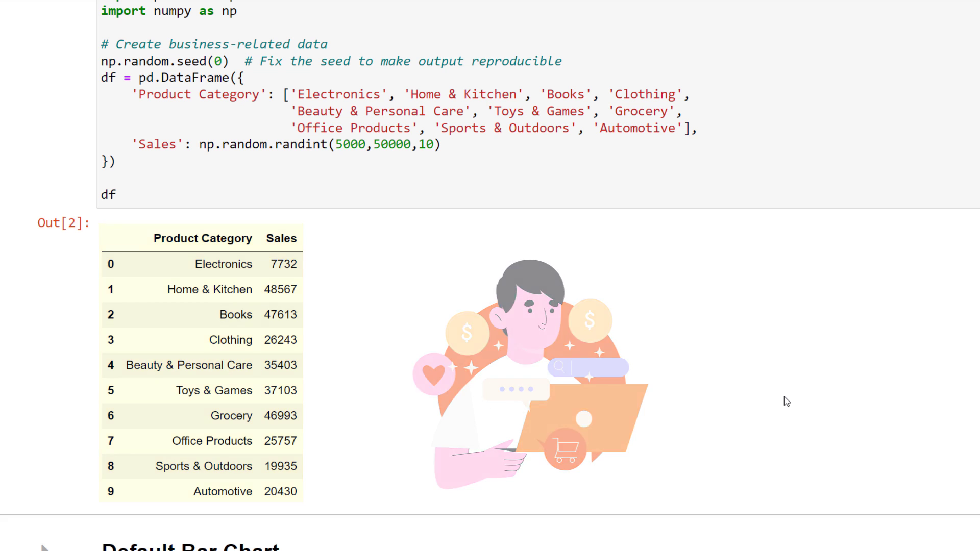
scroll(786, 401, down, 5)
- Run the px.bar cell to plot the default Sales by Product Category bar chart
click(44, 179)
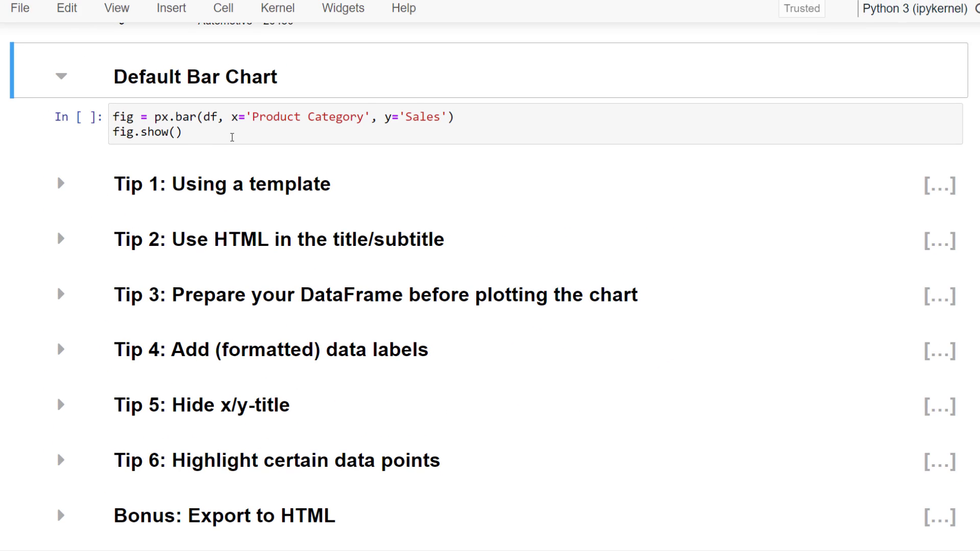
key(shift+Return)
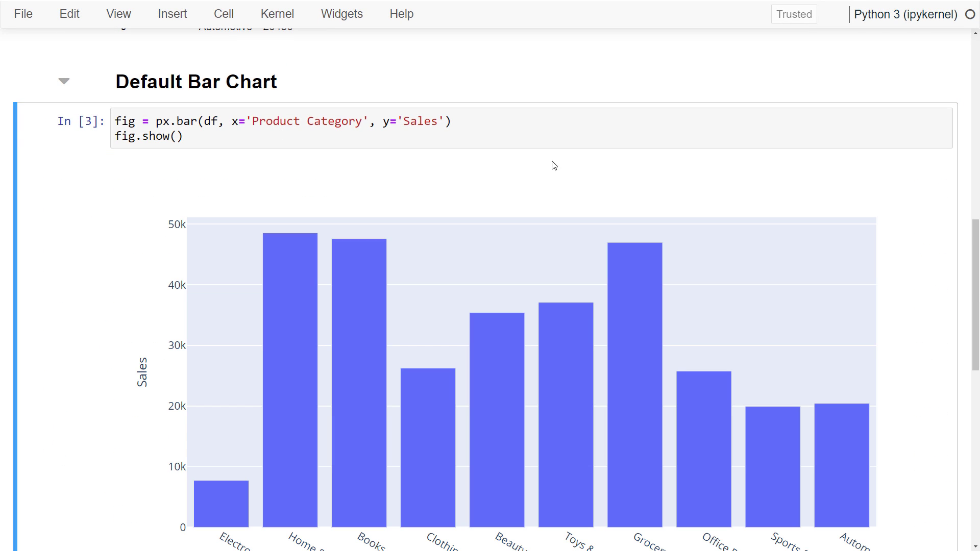
scroll(490, 306, down, 2)
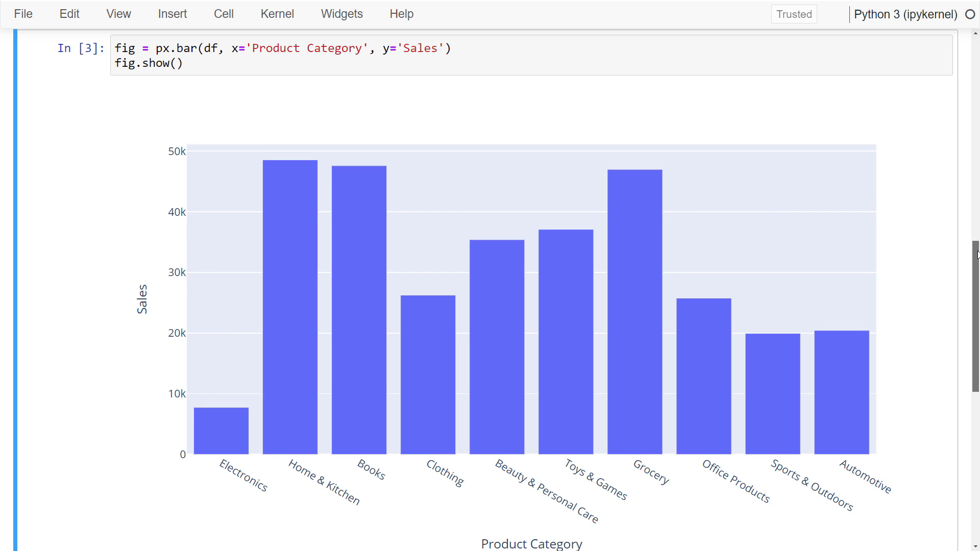
scroll(490, 306, down, 8)
- Try the seaborn and presentation templates, then settle on simple_white for the sales chart
click(62, 83)
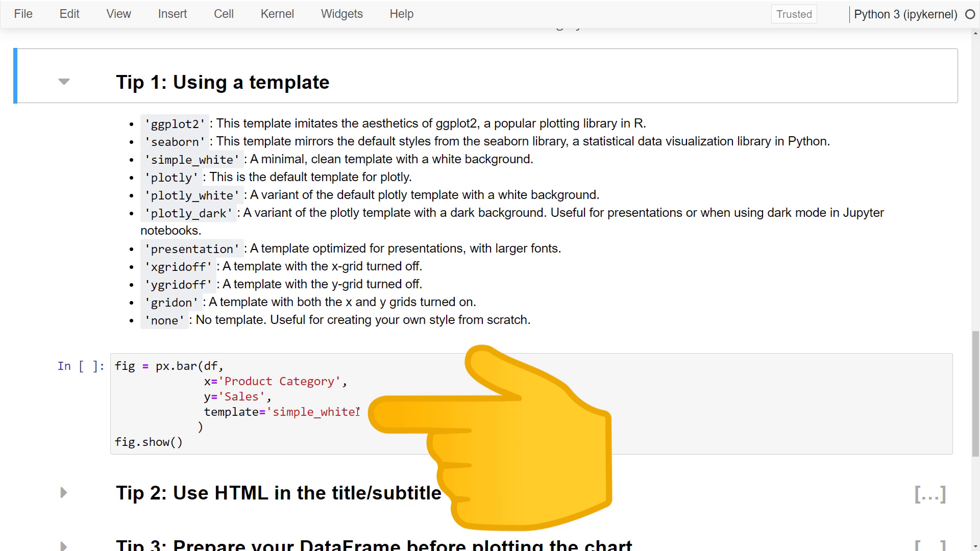
drag(357, 412, 275, 413)
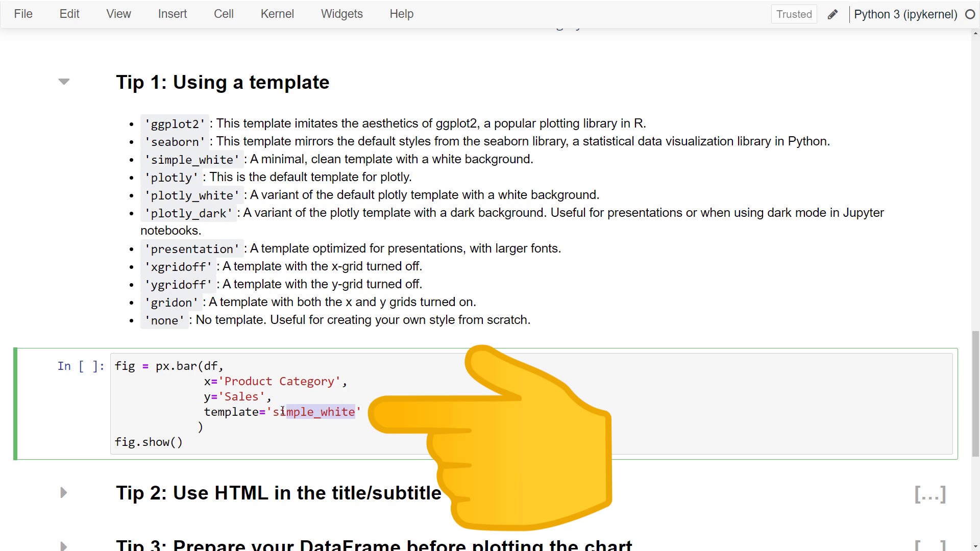
text(seaborn)
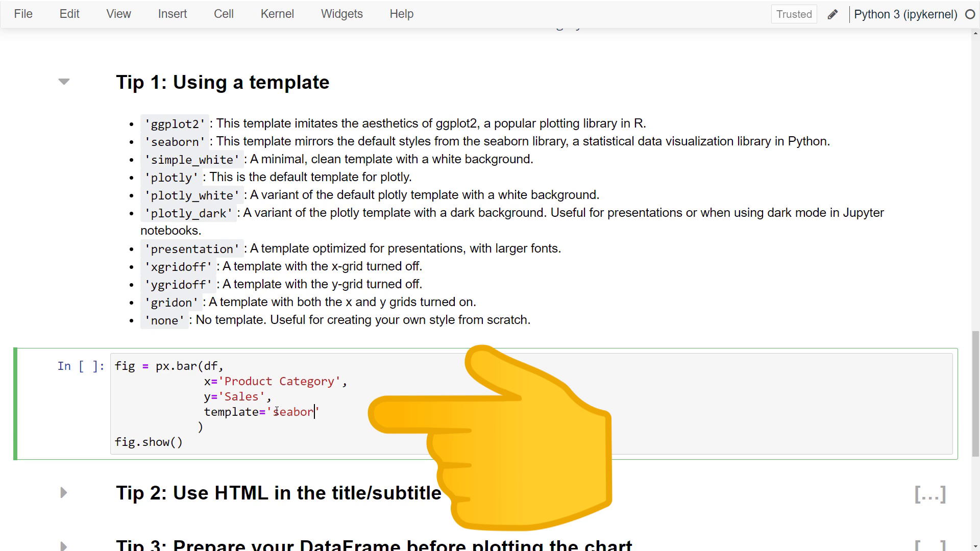
key(ctrl+Return)
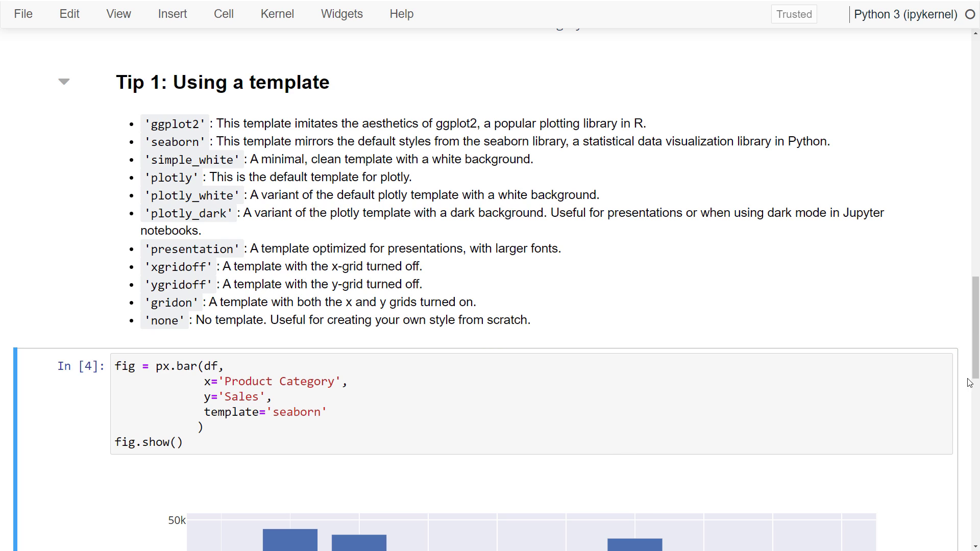
scroll(490, 306, down, 5)
scroll(490, 307, down, 1)
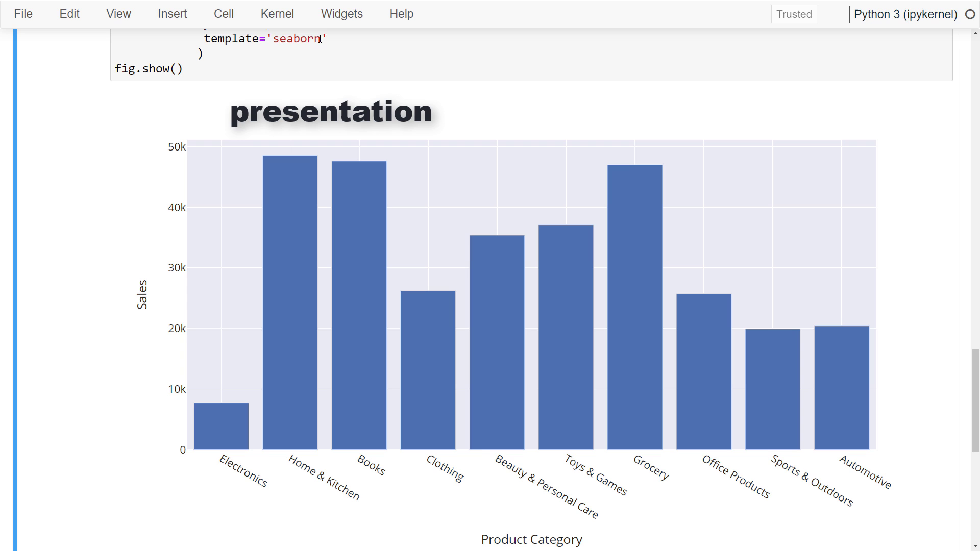
double_click(278, 38)
text(presentation)
key(shift+Return)
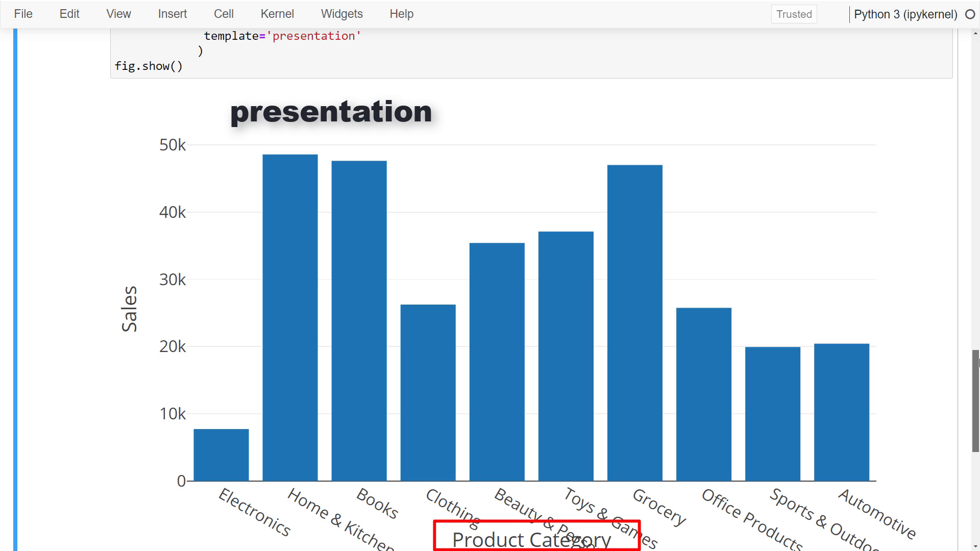
scroll(490, 306, up, 1)
double_click(311, 62)
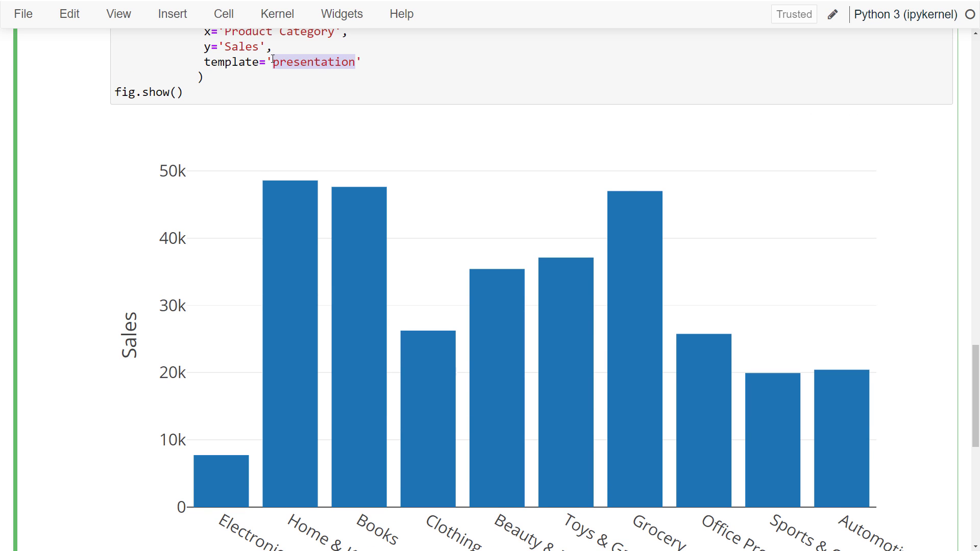
text(simple_white)
key(shift+Return)
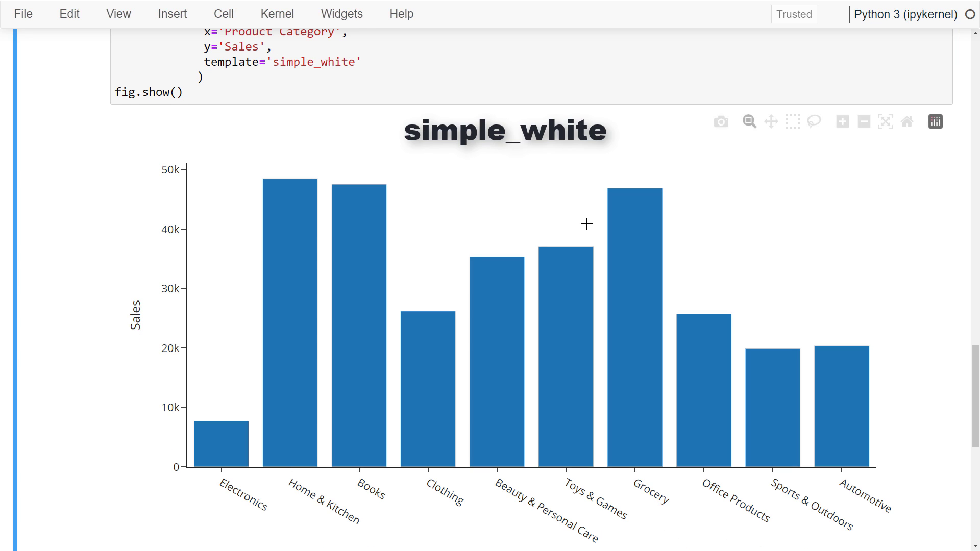
drag(976, 360, 976, 366)
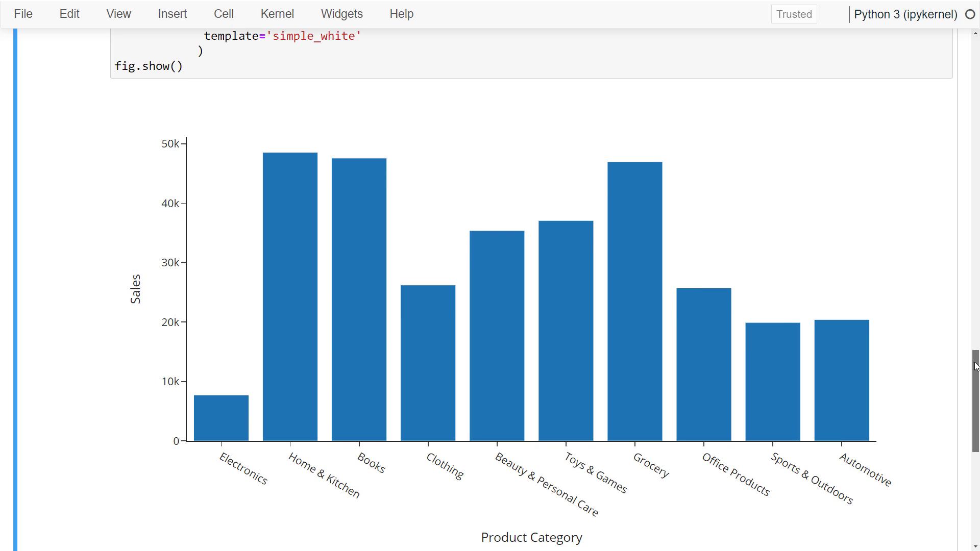
scroll(490, 306, down, 5)
scroll(230, 306, down, 2)
- Render the chart with bold HTML title 'Product Category Sales 2023' and subtitle 'Sales in kEUR'
click(63, 235)
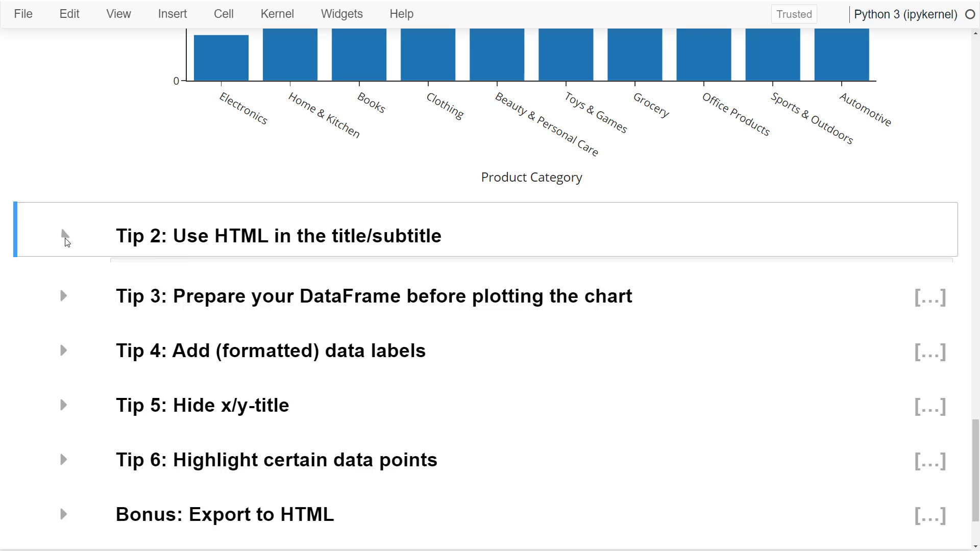
click(335, 376)
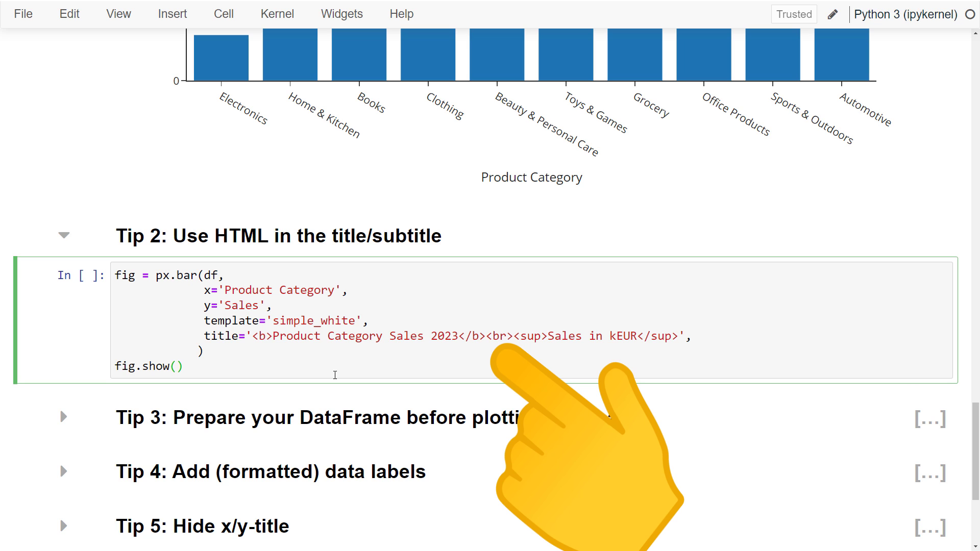
key(shift+Return)
scroll(490, 306, down, 3)
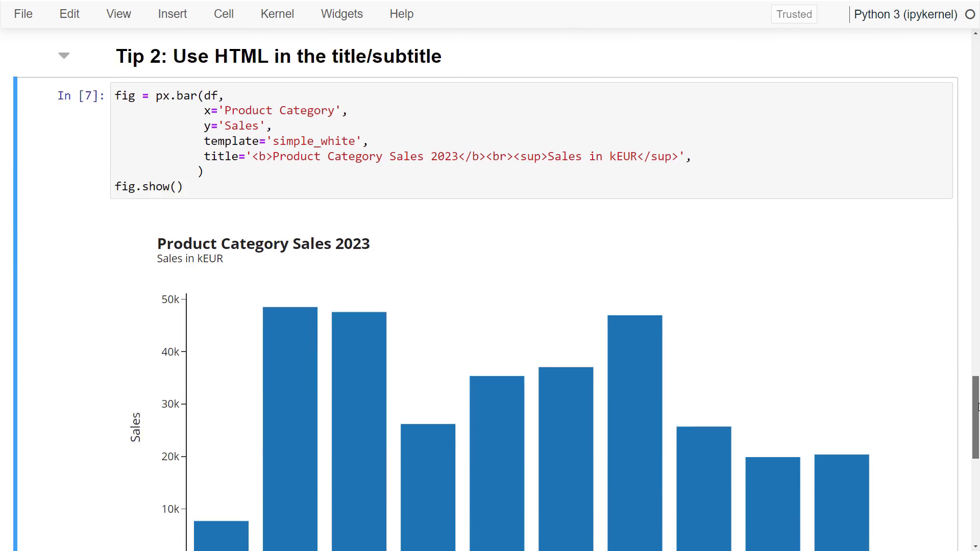
scroll(489, 307, down, 3)
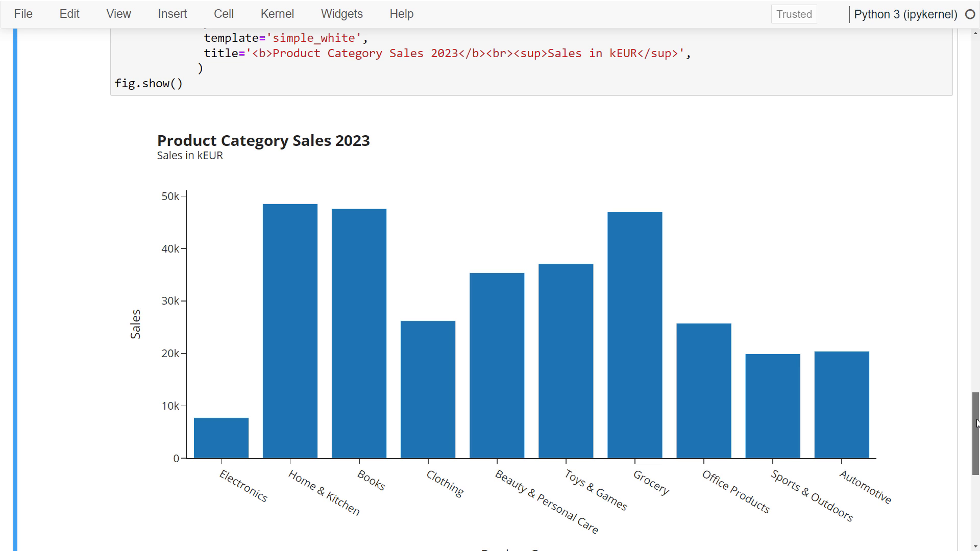
scroll(490, 306, down, 5)
- Render the titled chart with bars sorted by descending sales
click(60, 356)
scroll(810, 429, down, 2)
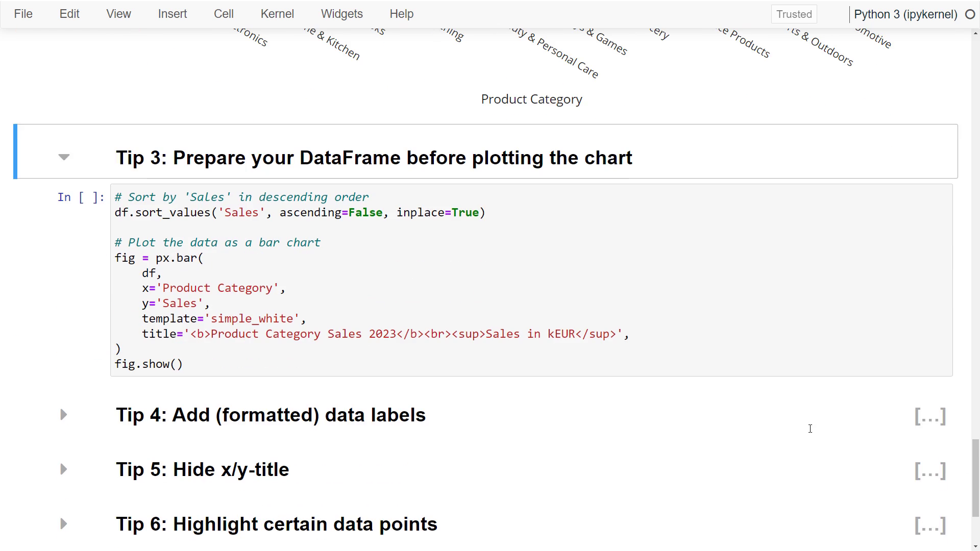
click(772, 372)
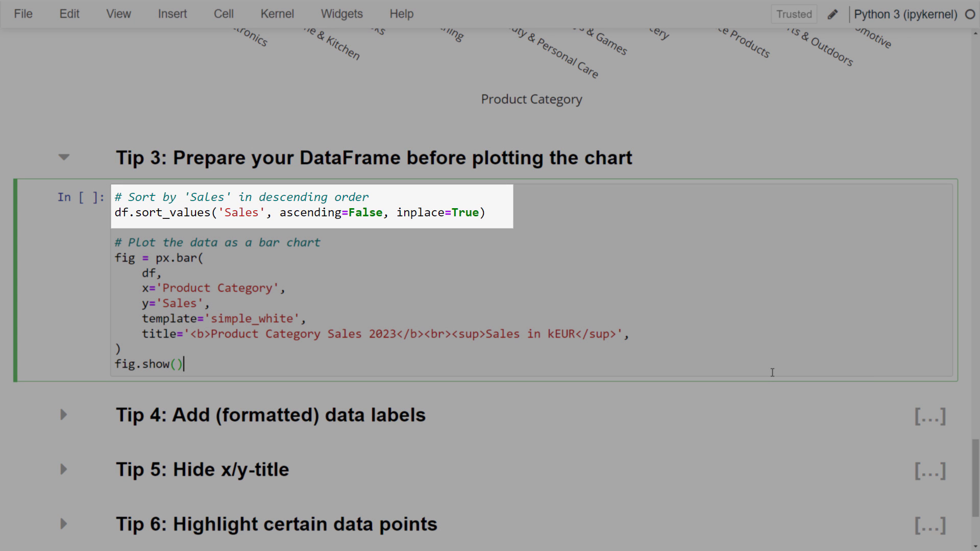
key(ctrl+Return)
scroll(771, 372, down, 4)
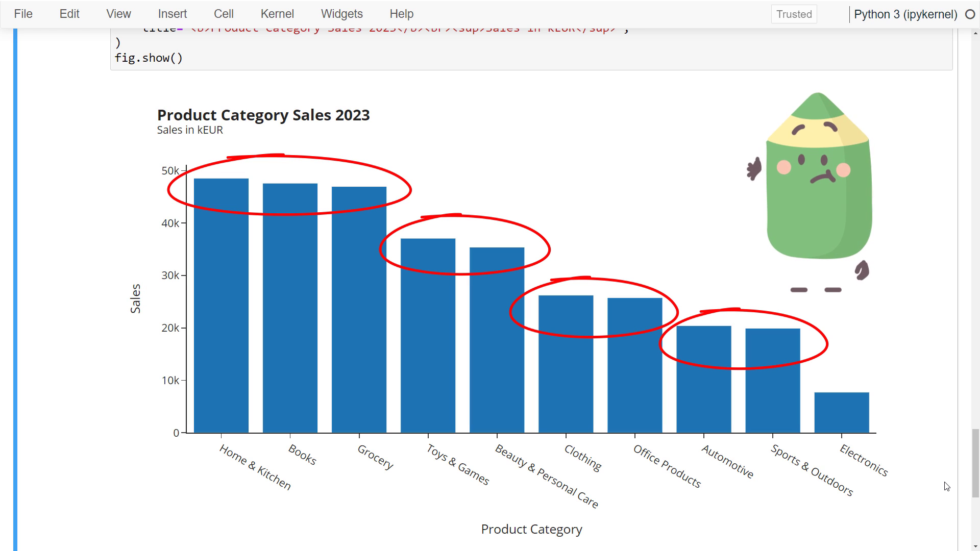
scroll(947, 487, down, 5)
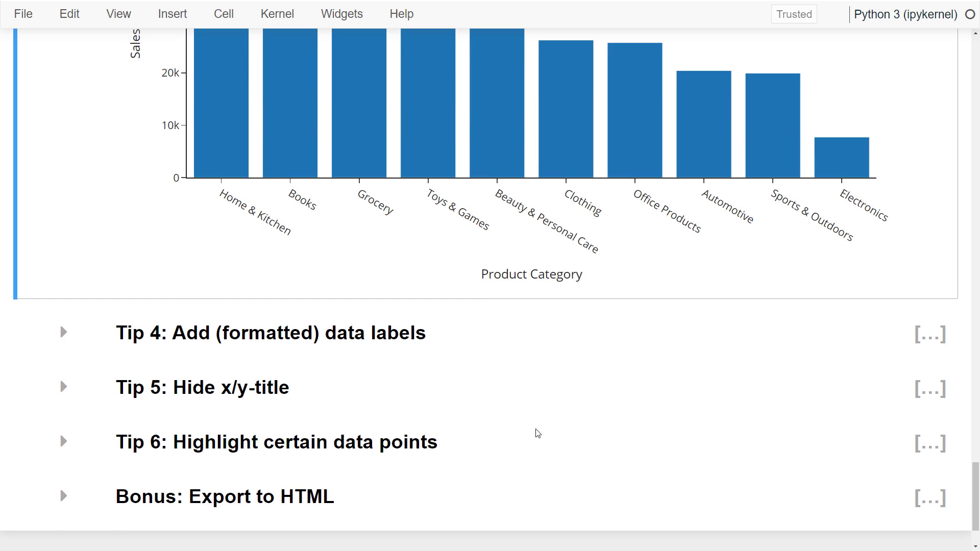
- Add kEUR data labels such as 48.6 to every bar of the sorted chart
click(60, 325)
click(842, 474)
scroll(842, 474, down, 4)
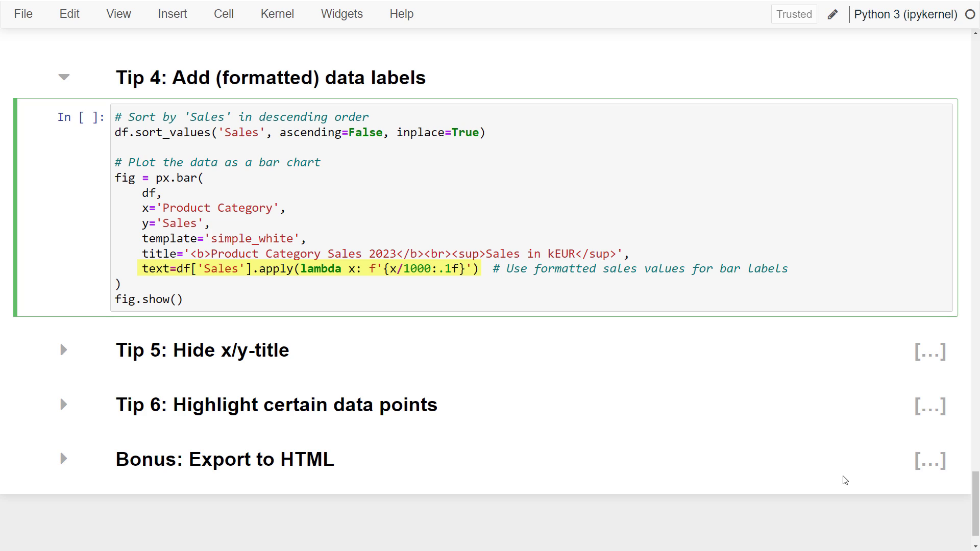
click(764, 299)
key(ctrl+Return)
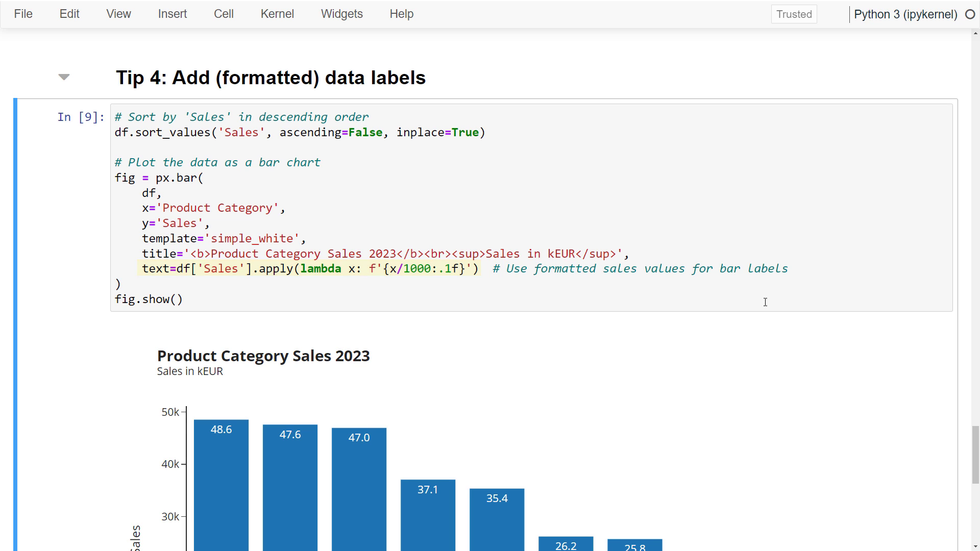
scroll(764, 302, down, 4)
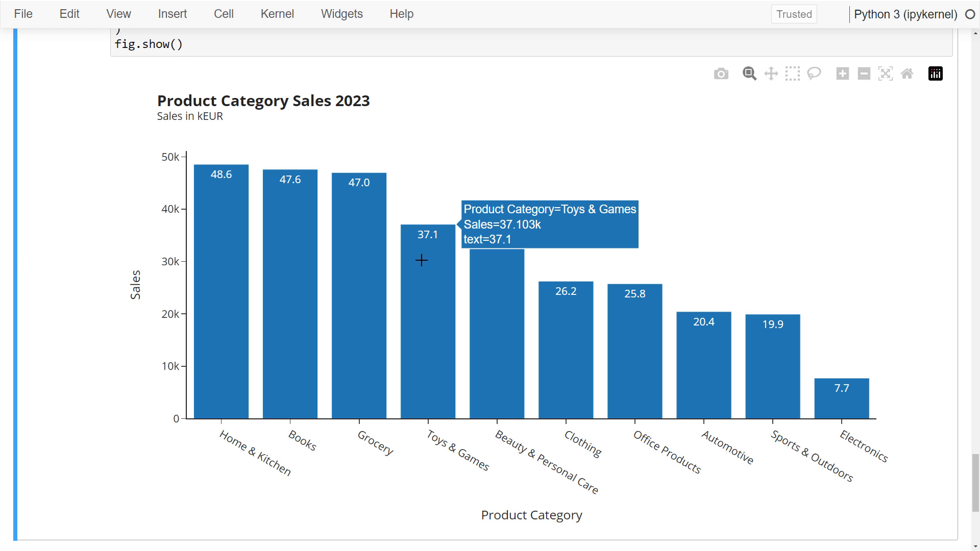
mouse_move(502, 294)
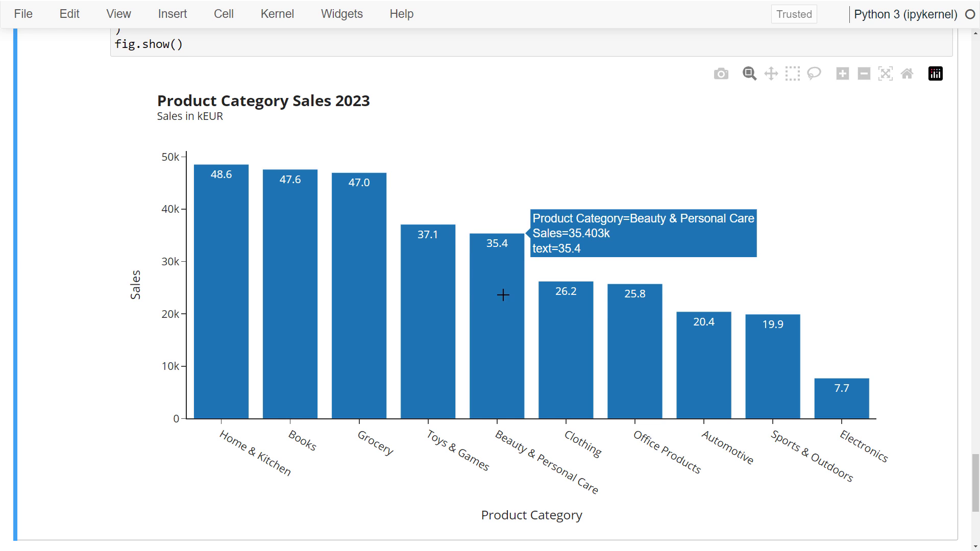
scroll(951, 395, down, 4)
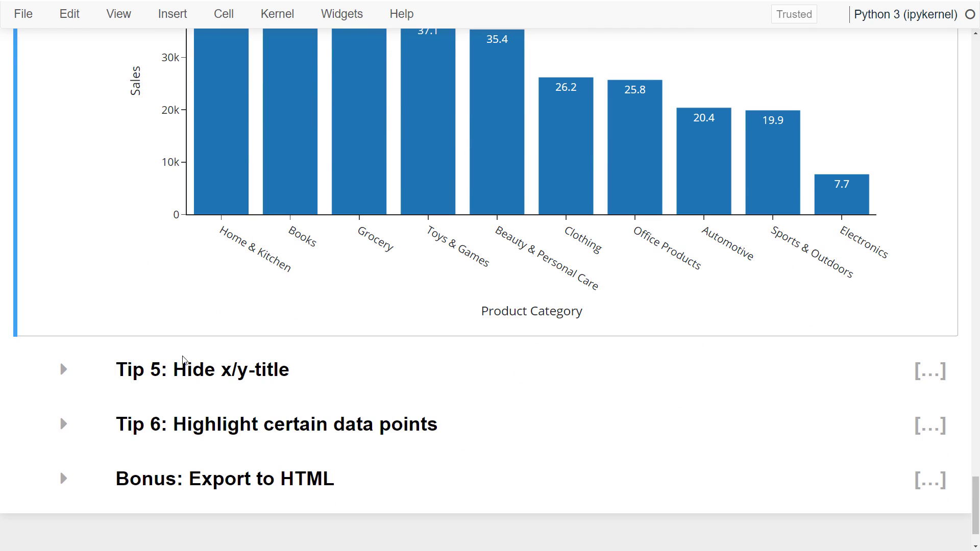
- Render the labelled chart without its Sales and Product Category axis titles
click(61, 372)
scroll(625, 410, down, 3)
click(625, 412)
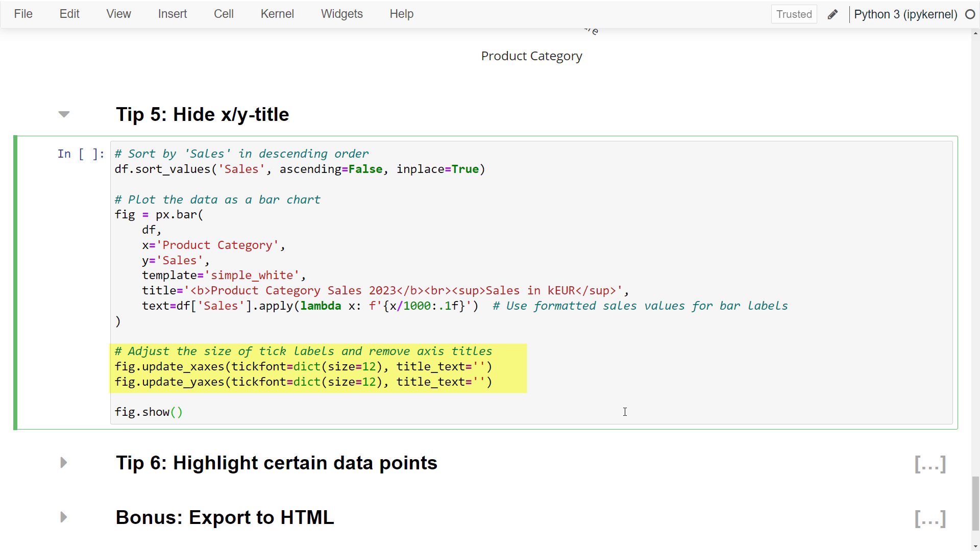
key(ctrl+Return)
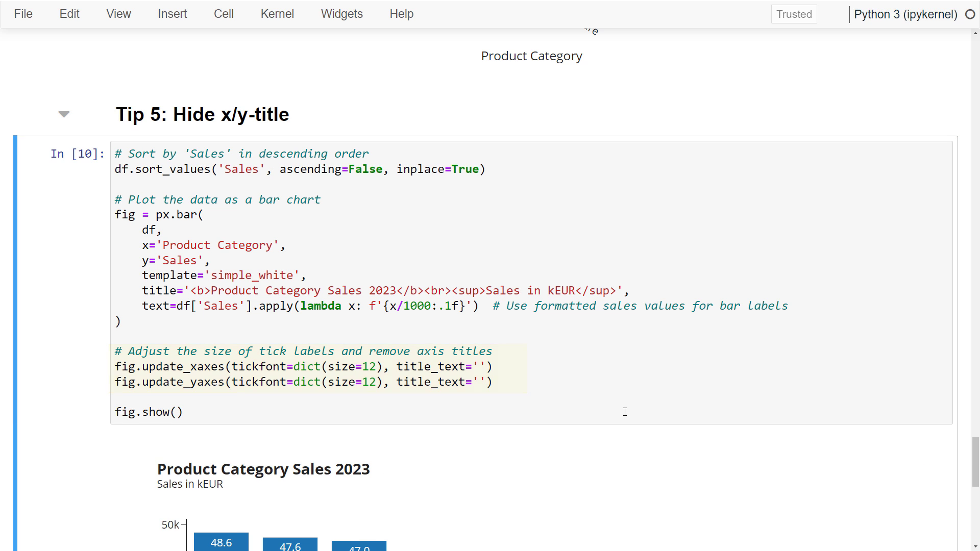
scroll(625, 411, down, 5)
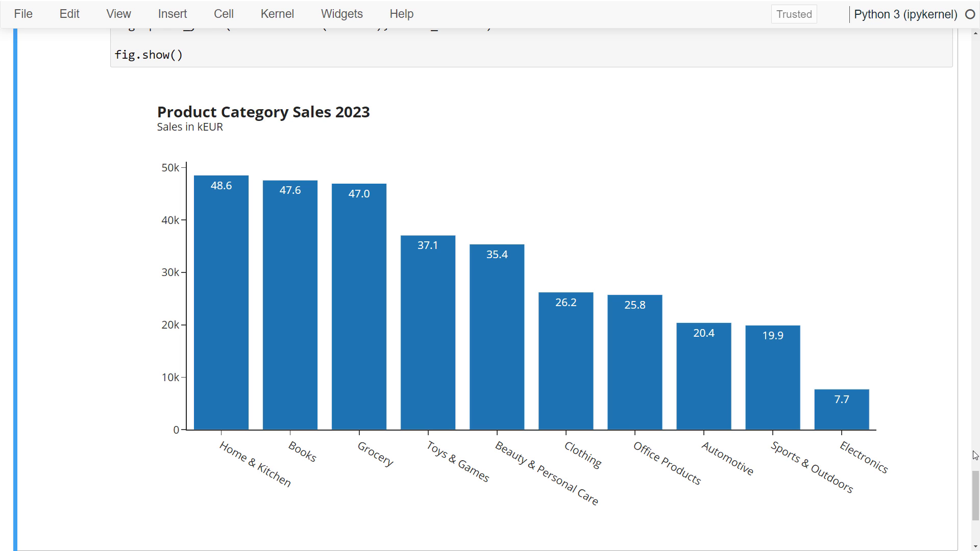
scroll(973, 455, down, 5)
scroll(460, 383, down, 2)
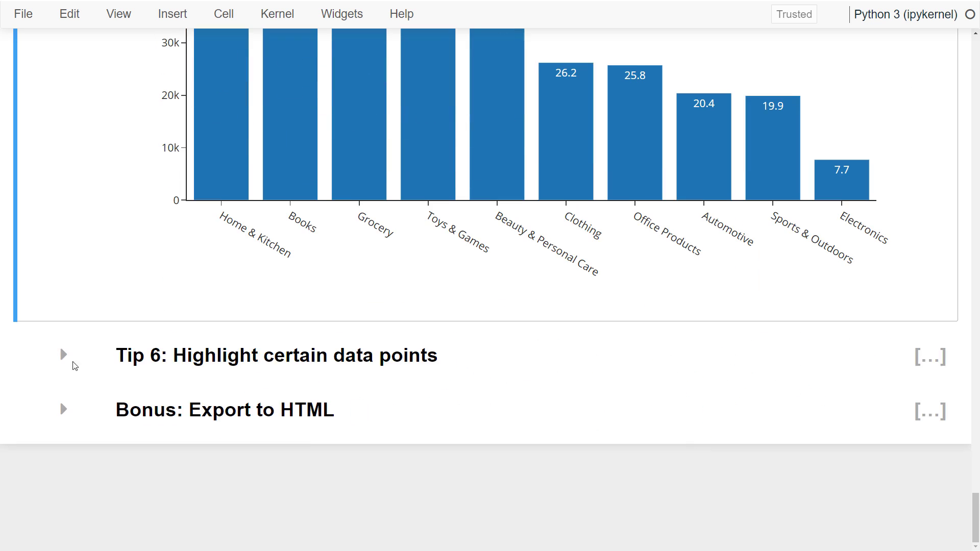
- Highlight the Clothing bar in blue with a New Release note, other bars grey
click(63, 359)
scroll(459, 383, down, 4)
scroll(715, 437, down, 1)
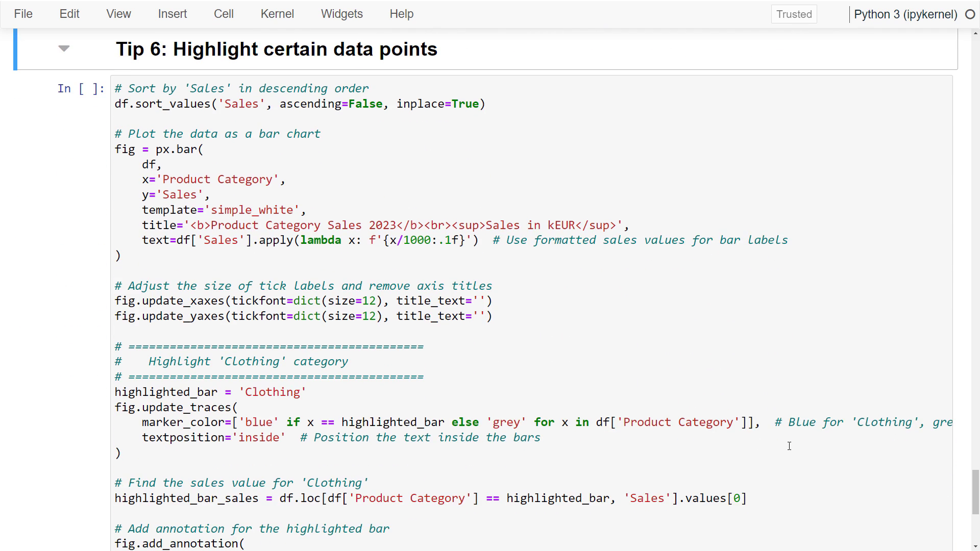
scroll(788, 446, down, 3)
scroll(789, 446, down, 2)
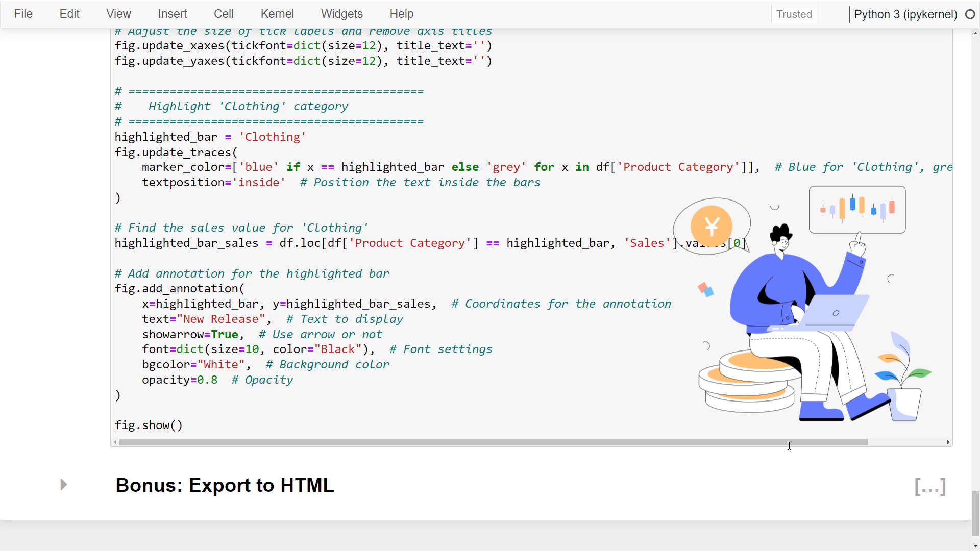
click(708, 433)
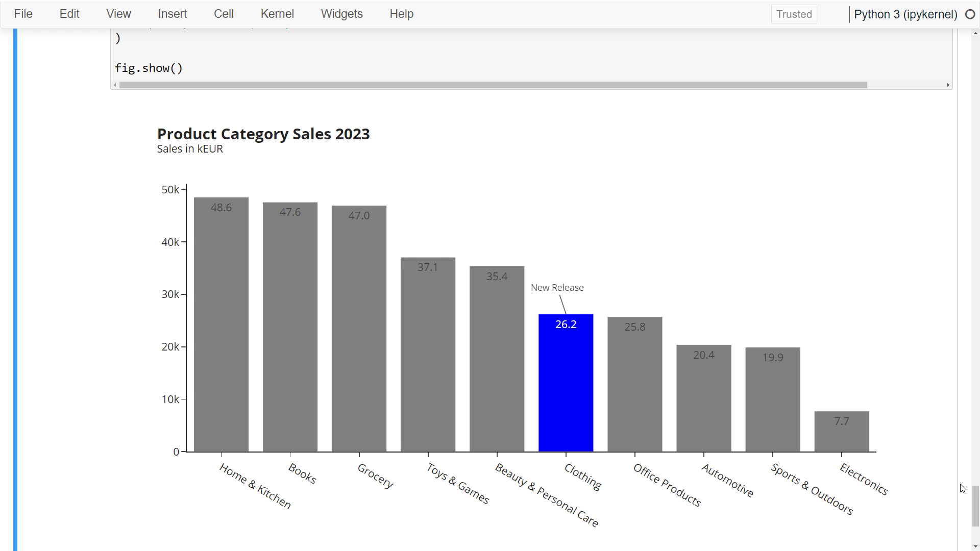
scroll(962, 489, down, 5)
scroll(766, 459, down, 3)
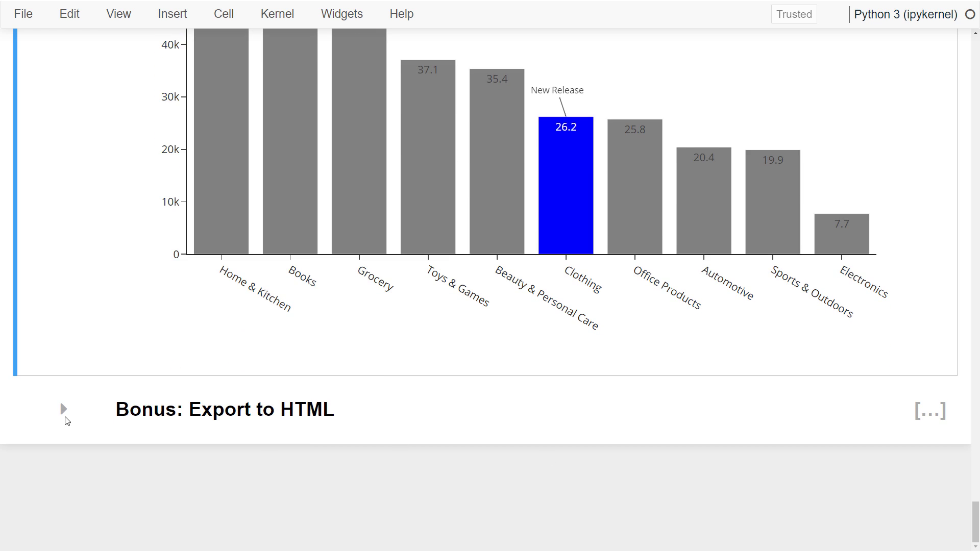
- Export the finished chart to sales_report.html via write_html
click(64, 410)
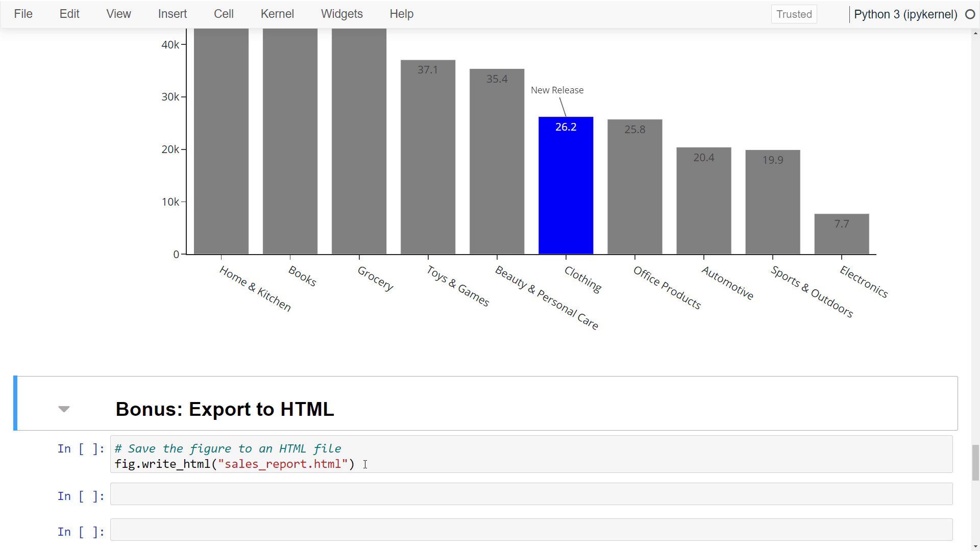
click(411, 467)
key(ctrl+Return)
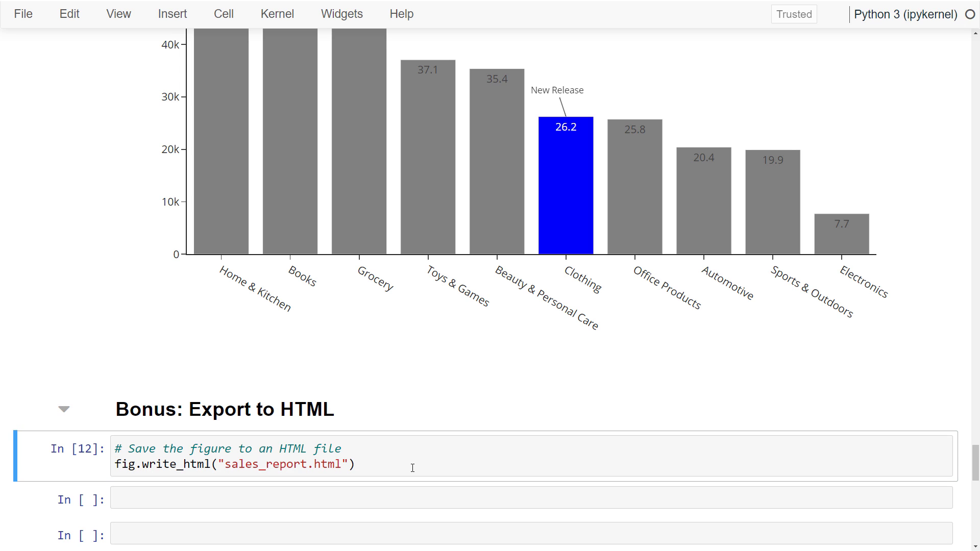